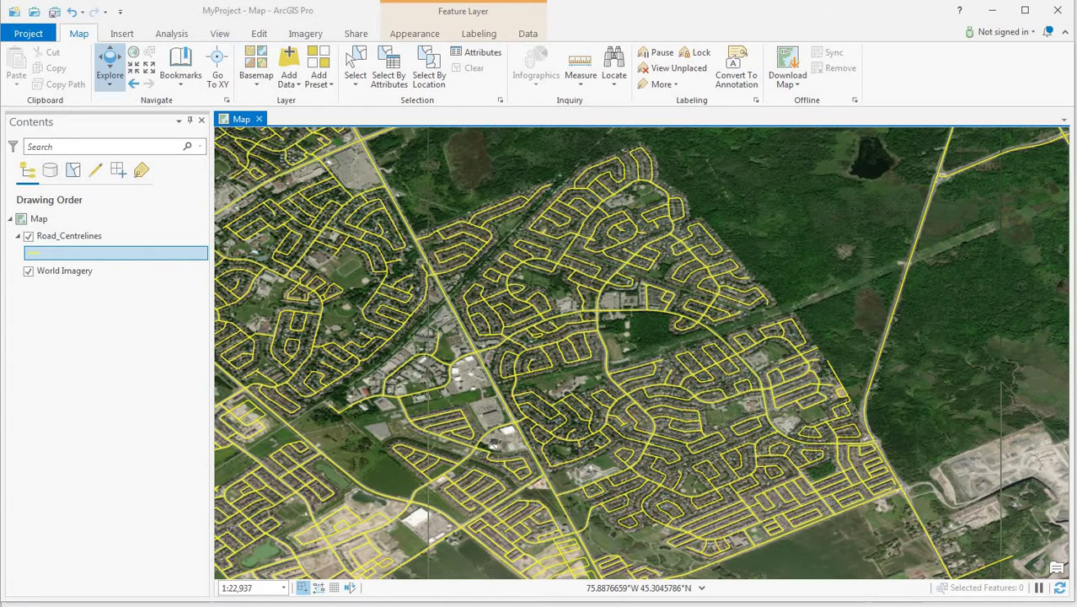
- Switch the basemap under Road_Centrelines to Streets (World Street Map)
{"action": "left_click", "coordinate": [257, 72]}
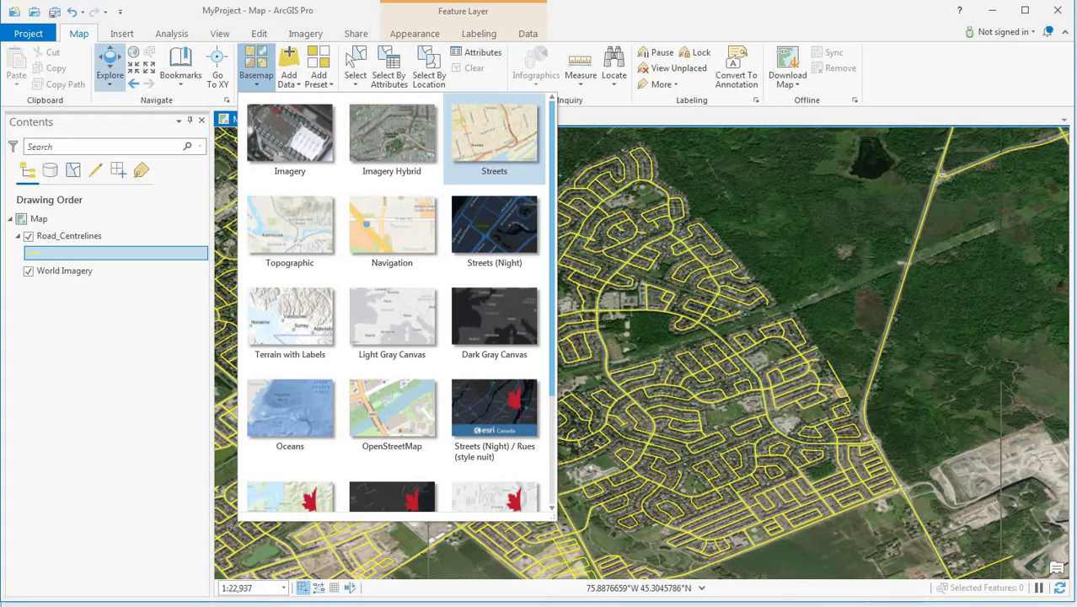
{"action": "left_click", "coordinate": [493, 135]}
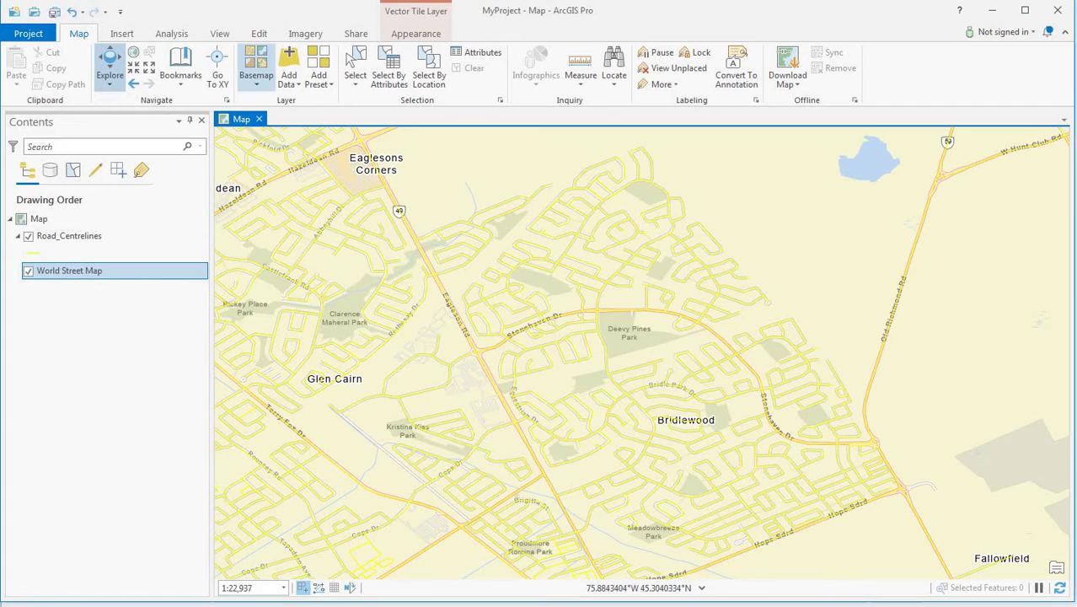
- Switch to the Topographic basemap, zoom out six steps, and pan north to the Ottawa River
{"action": "left_click", "coordinate": [256, 76]}
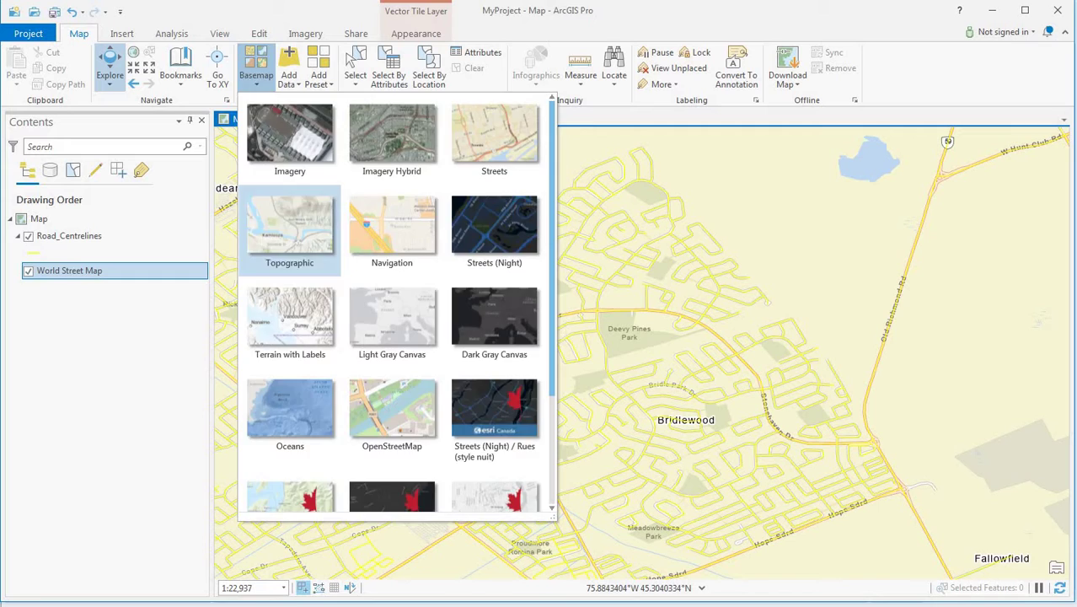
{"action": "left_click", "coordinate": [289, 226]}
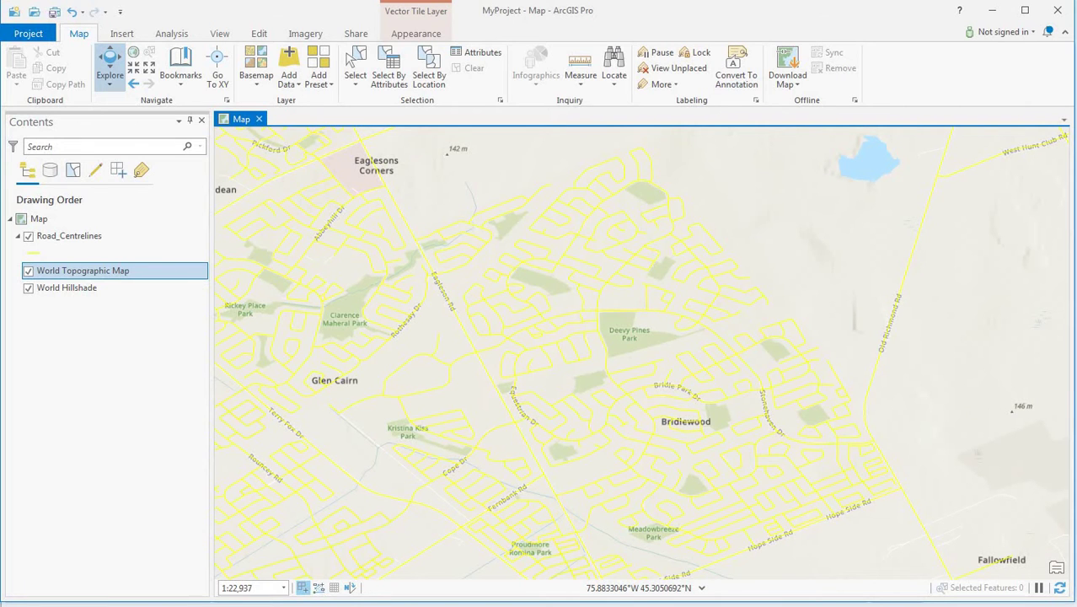
{"action": "left_click", "coordinate": [149, 67]}
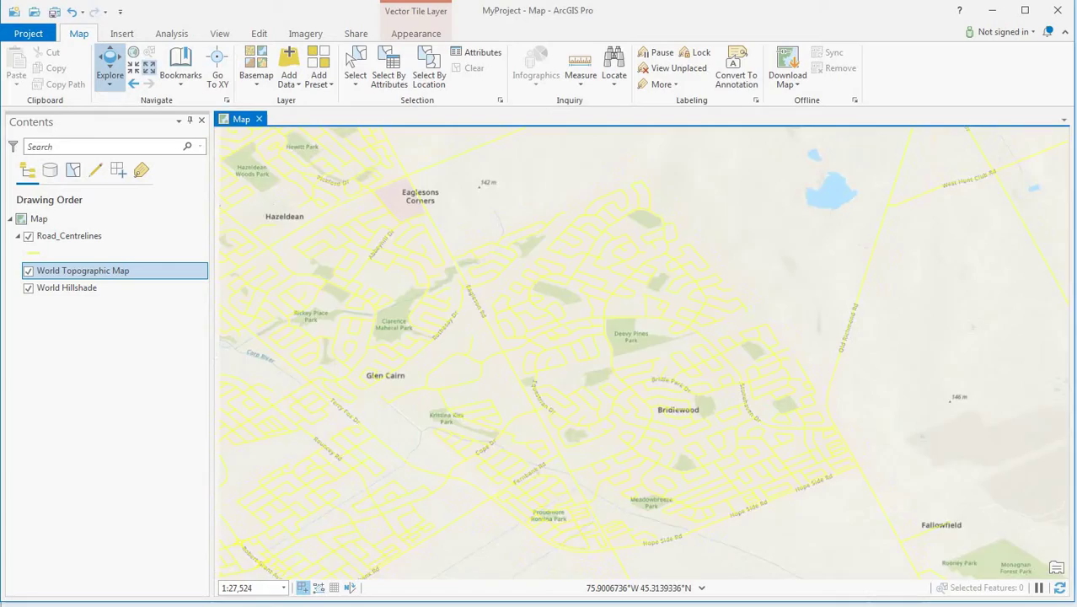
{"action": "left_click", "coordinate": [149, 67]}
{"action": "left_click", "coordinate": [149, 67]}
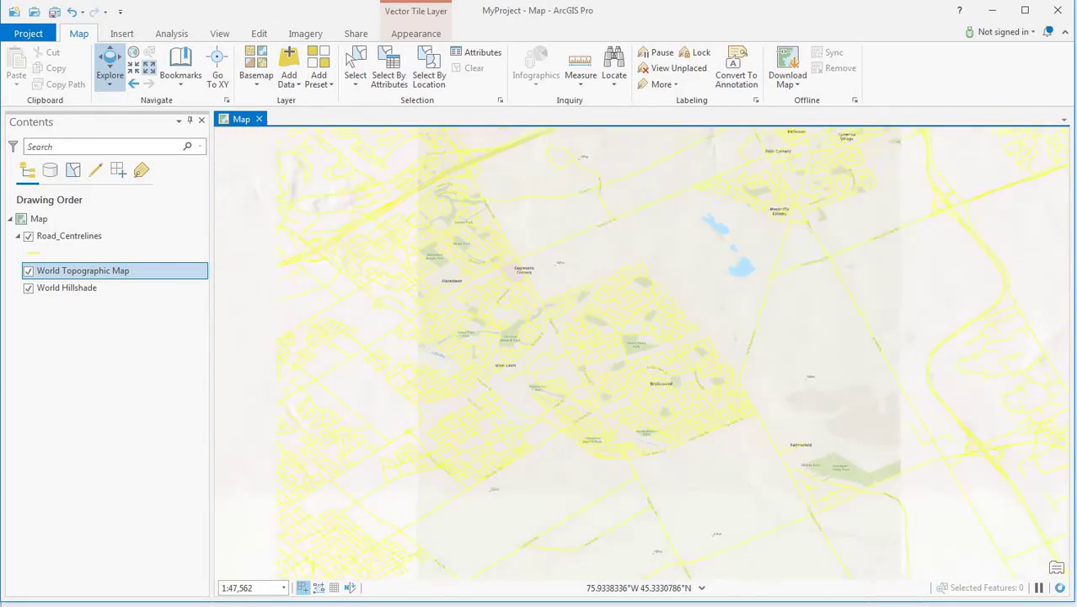
{"action": "left_click", "coordinate": [149, 67]}
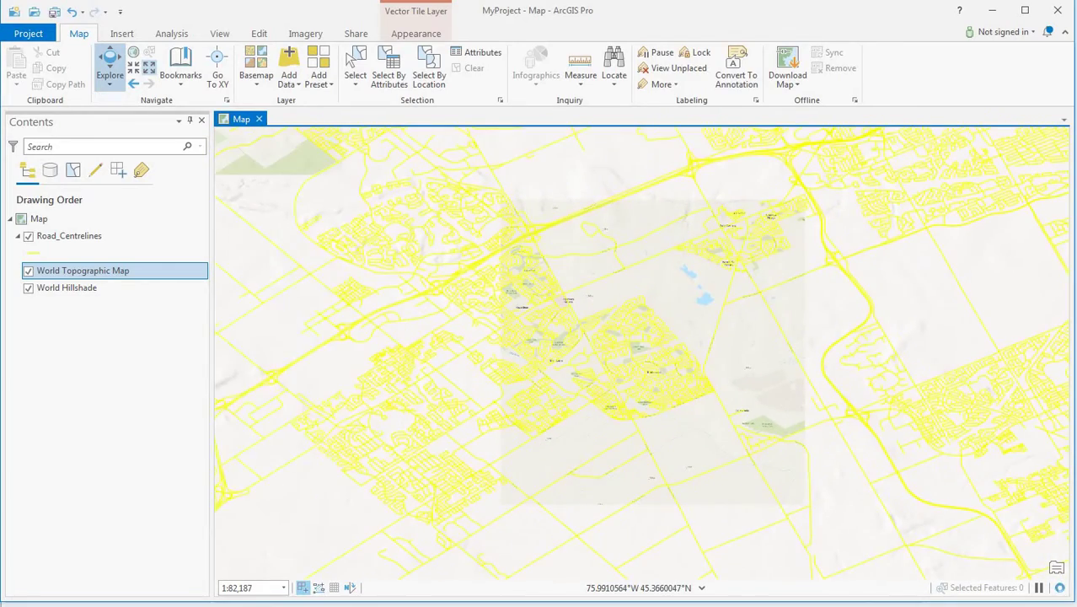
{"action": "left_click", "coordinate": [150, 67]}
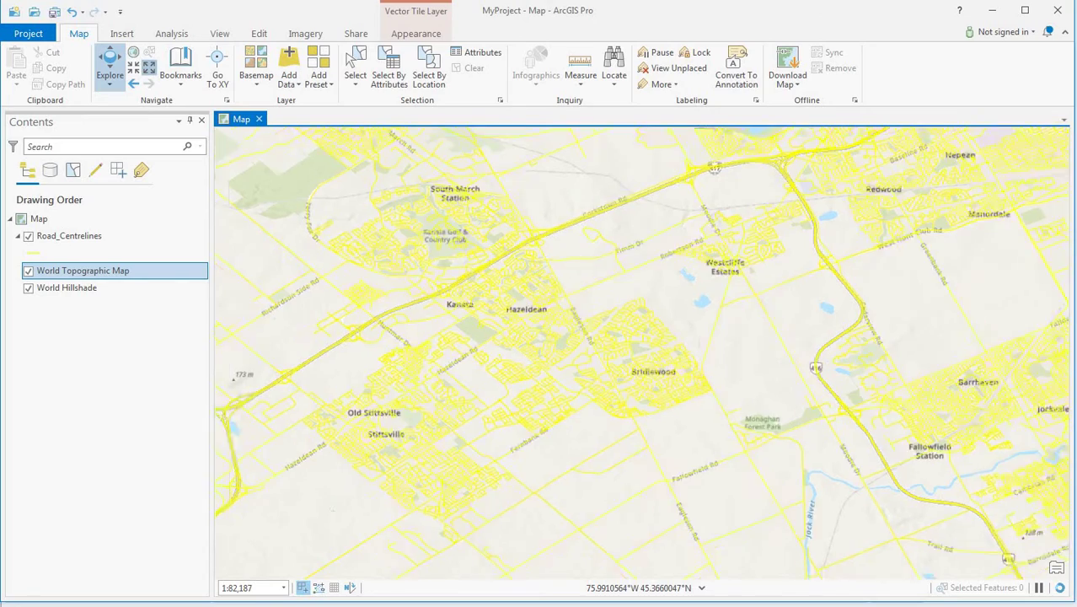
{"action": "left_click", "coordinate": [150, 67]}
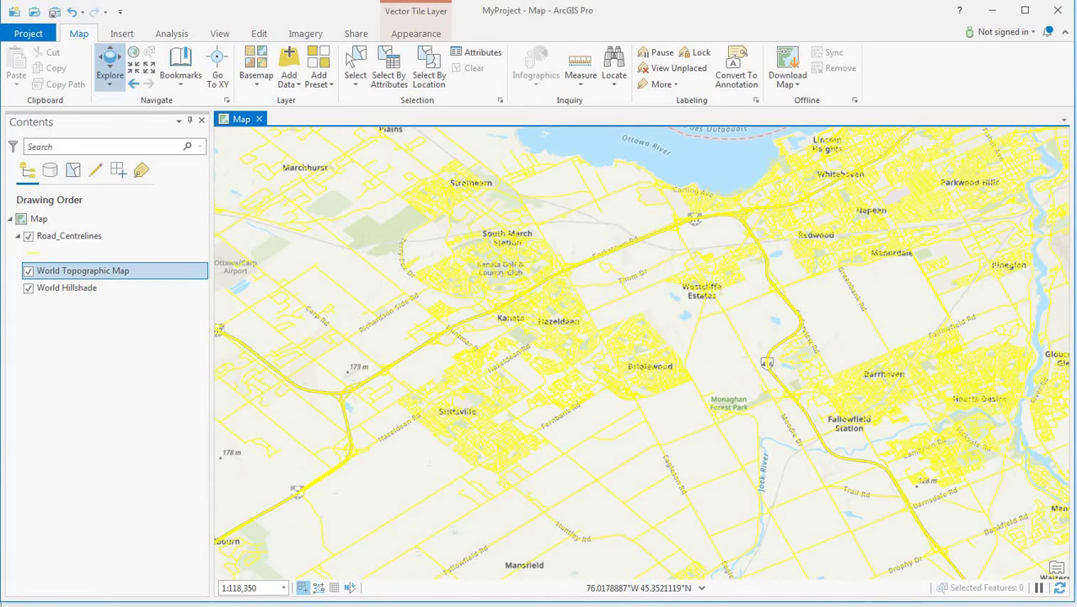
{"action": "mouse_move", "coordinate": [253, 147]}
{"action": "left_mouse_down"}
{"action": "mouse_move", "coordinate": [390, 319]}
{"action": "mouse_move", "coordinate": [386, 375]}
{"action": "left_mouse_up"}
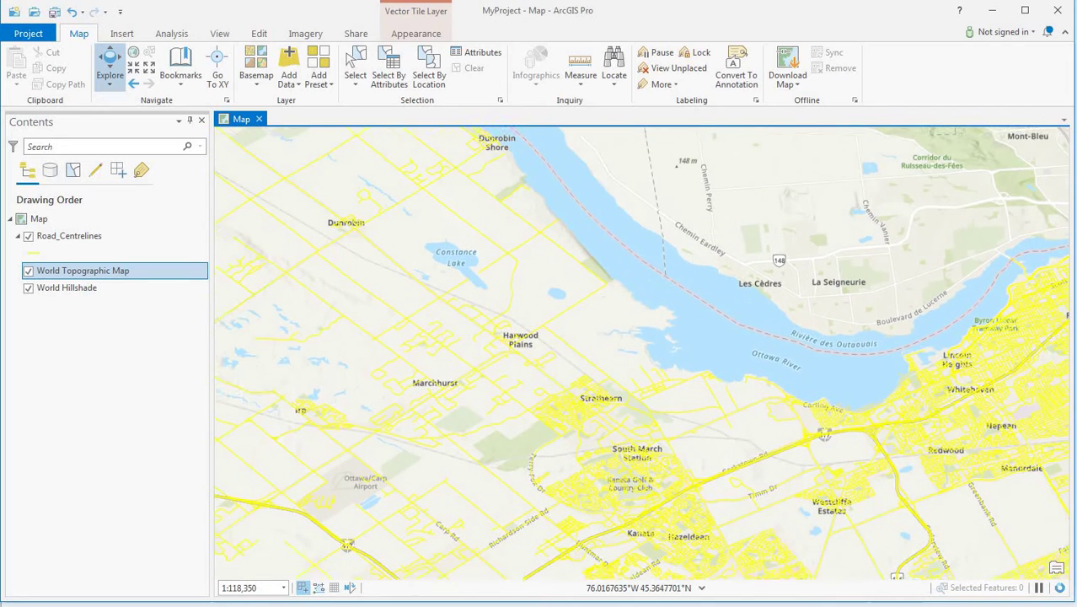
- Apply the Navigation basemap, then replace it with Streets (Night)
{"action": "left_click", "coordinate": [256, 67]}
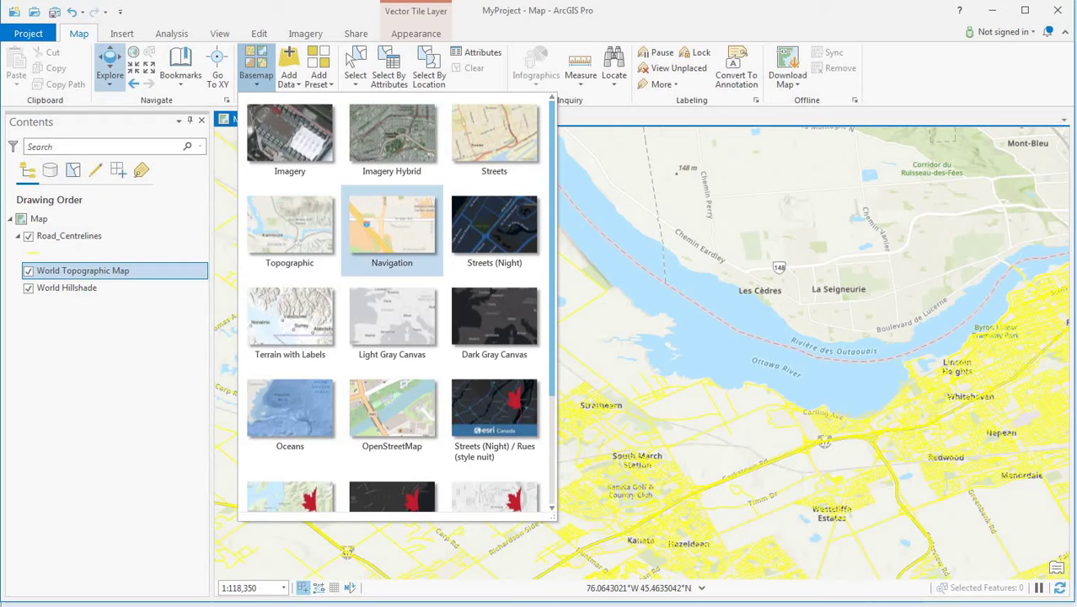
{"action": "left_click", "coordinate": [392, 226]}
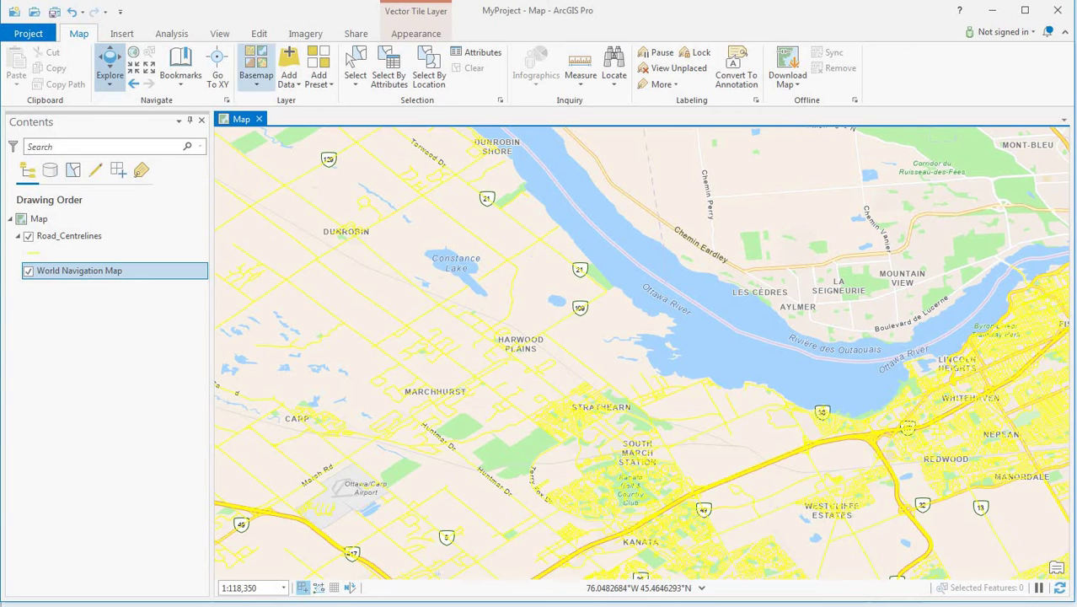
{"action": "left_click", "coordinate": [256, 68]}
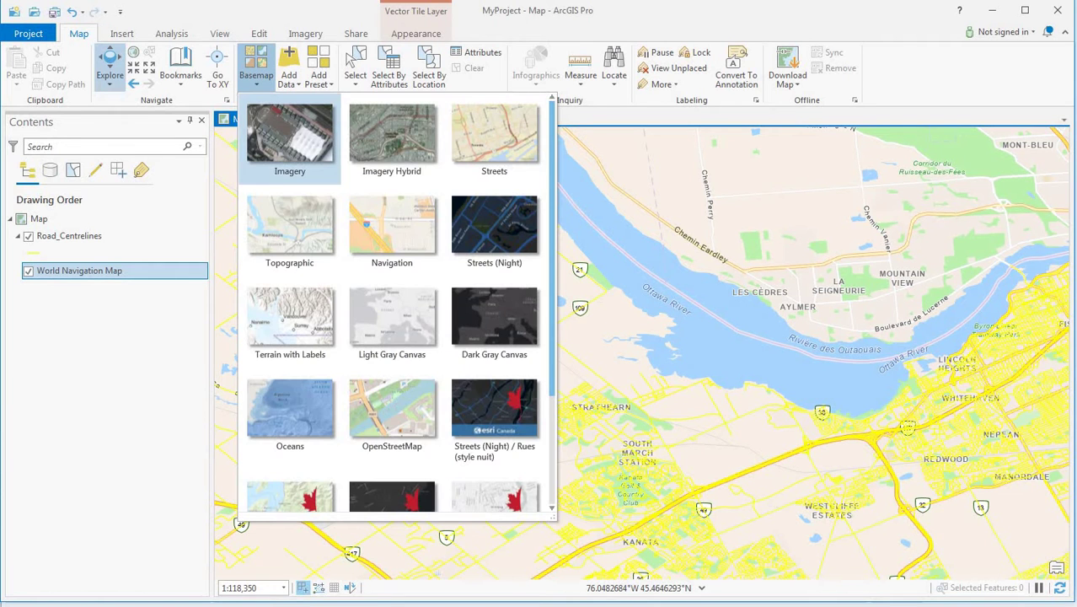
{"action": "left_click", "coordinate": [494, 226]}
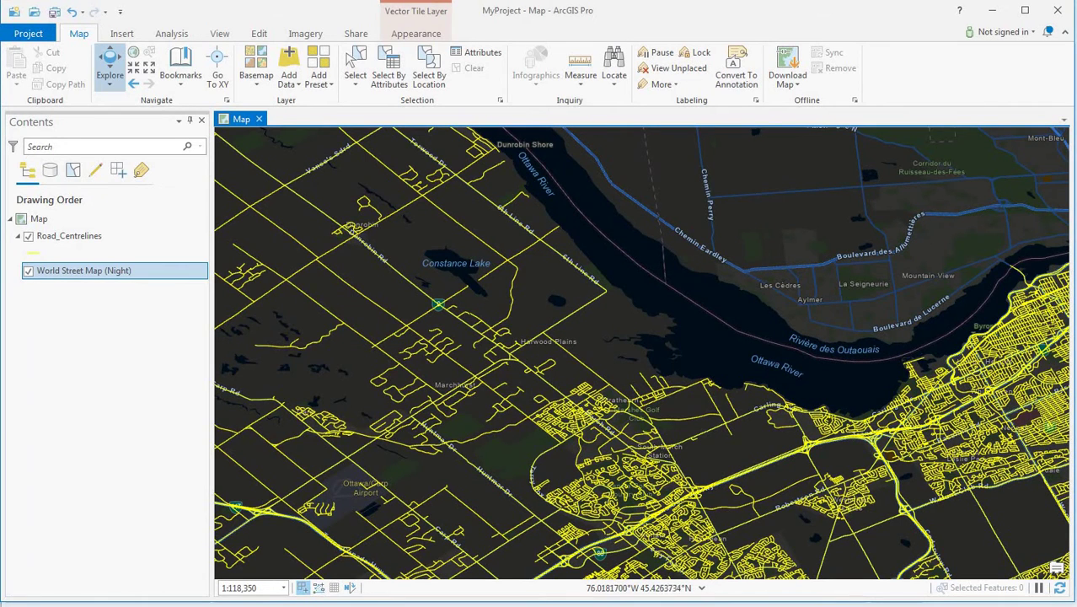
{"action": "left_click", "coordinate": [255, 68]}
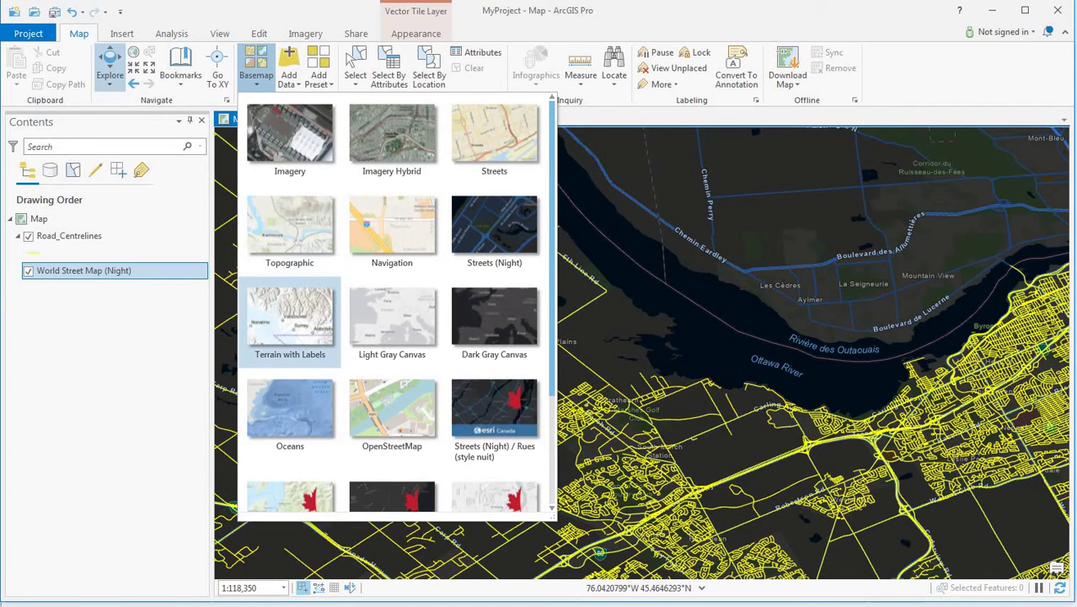
- Apply Terrain with Labels, zoom in one step, and pan north-east across the river
{"action": "left_click", "coordinate": [290, 321]}
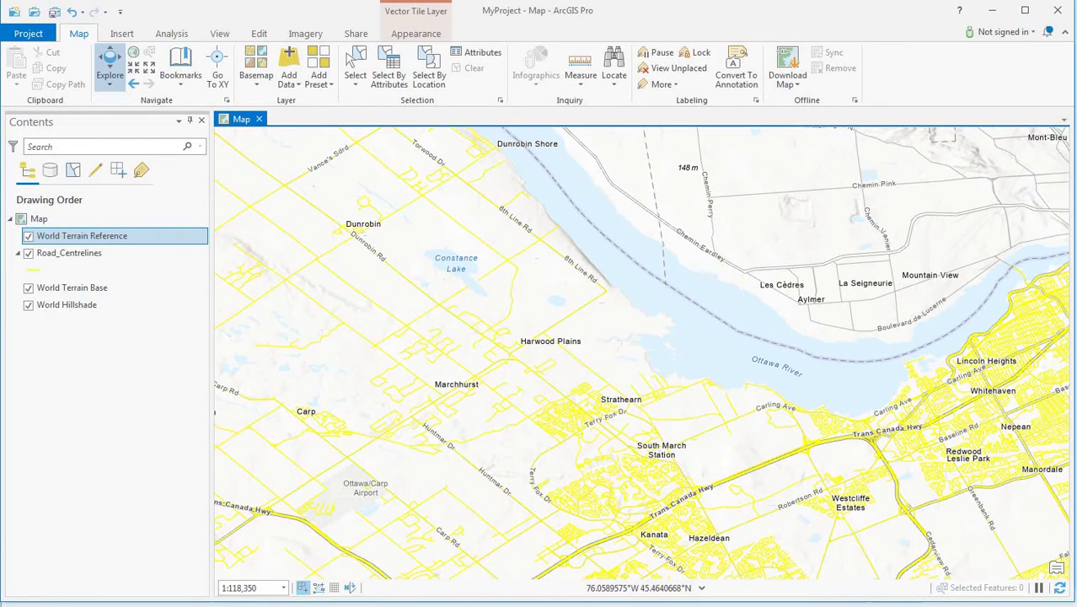
{"action": "left_click", "coordinate": [133, 67]}
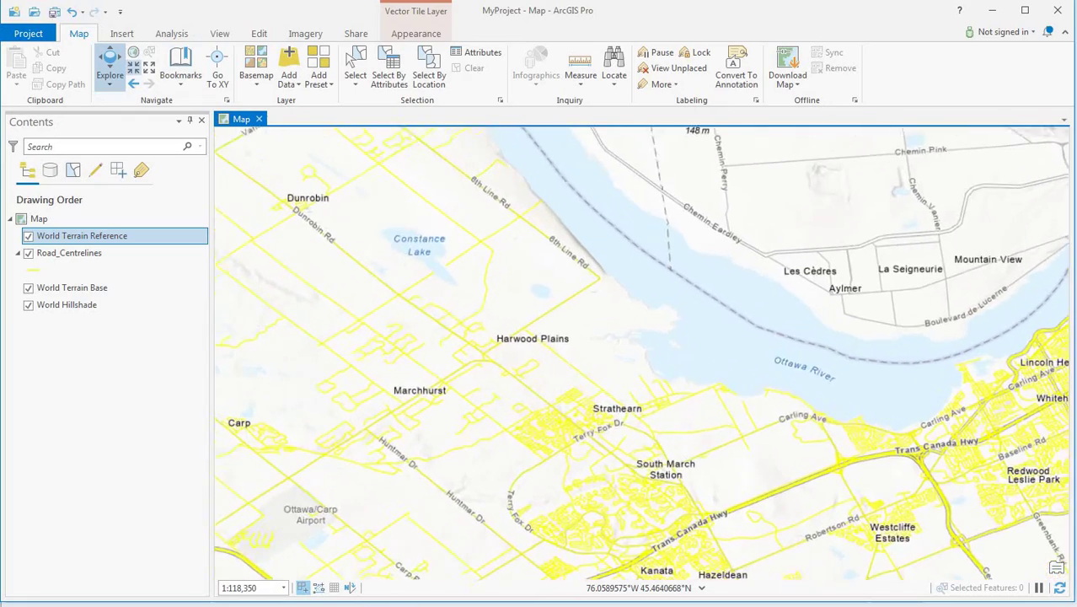
{"action": "key", "text": "Right"}
{"action": "key", "text": "Right"}
{"action": "key", "text": "Up"}
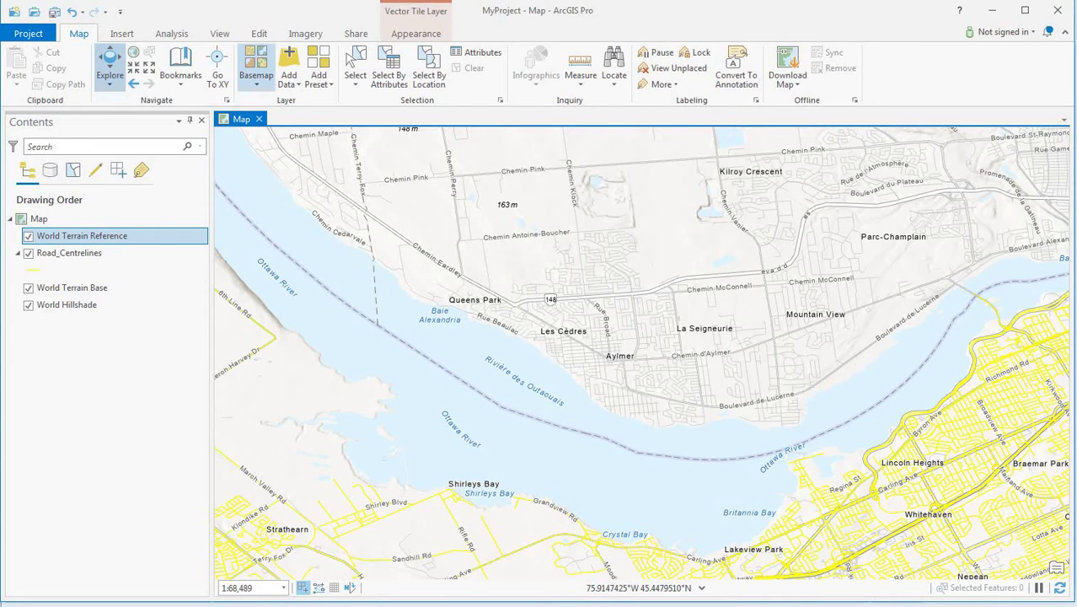
- Switch to Dark Gray Canvas and pan south-east toward Nepean and Barrhaven
{"action": "left_click", "coordinate": [257, 68]}
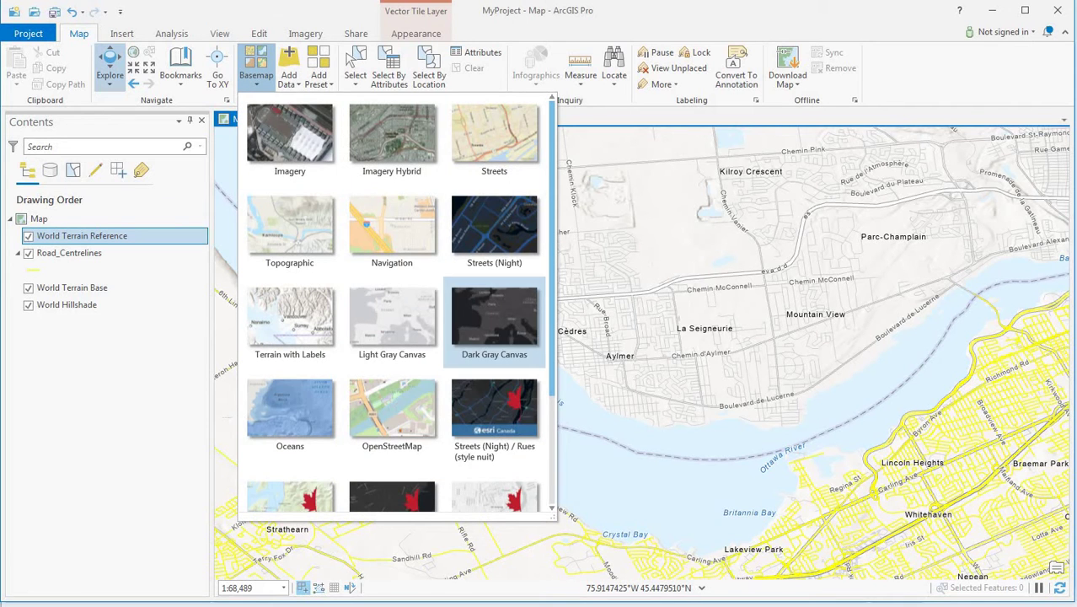
{"action": "left_click", "coordinate": [494, 321]}
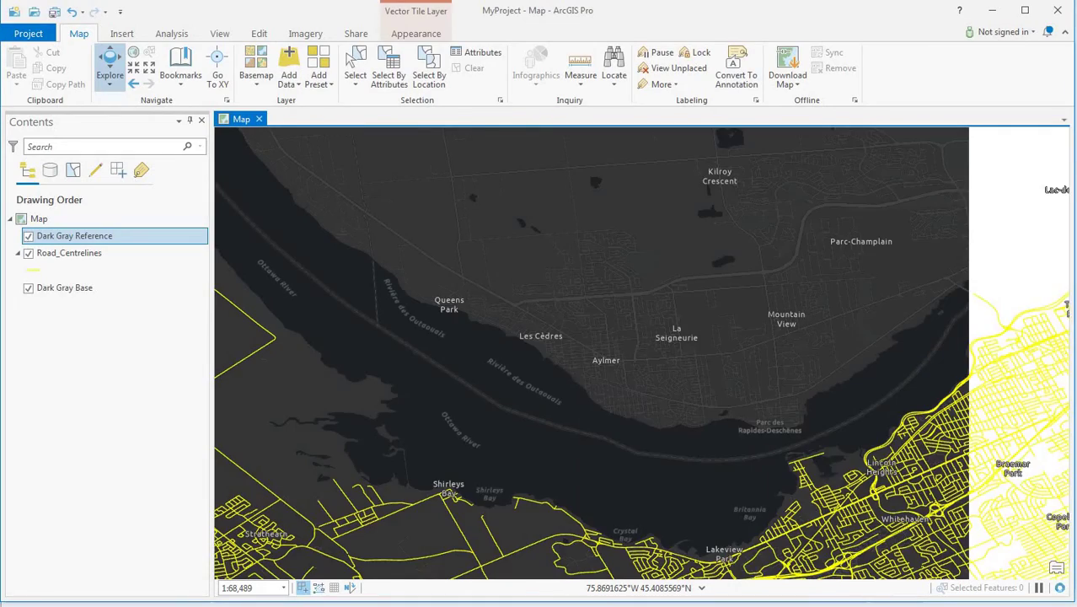
{"action": "key", "text": "Down"}
{"action": "key", "text": "Right"}
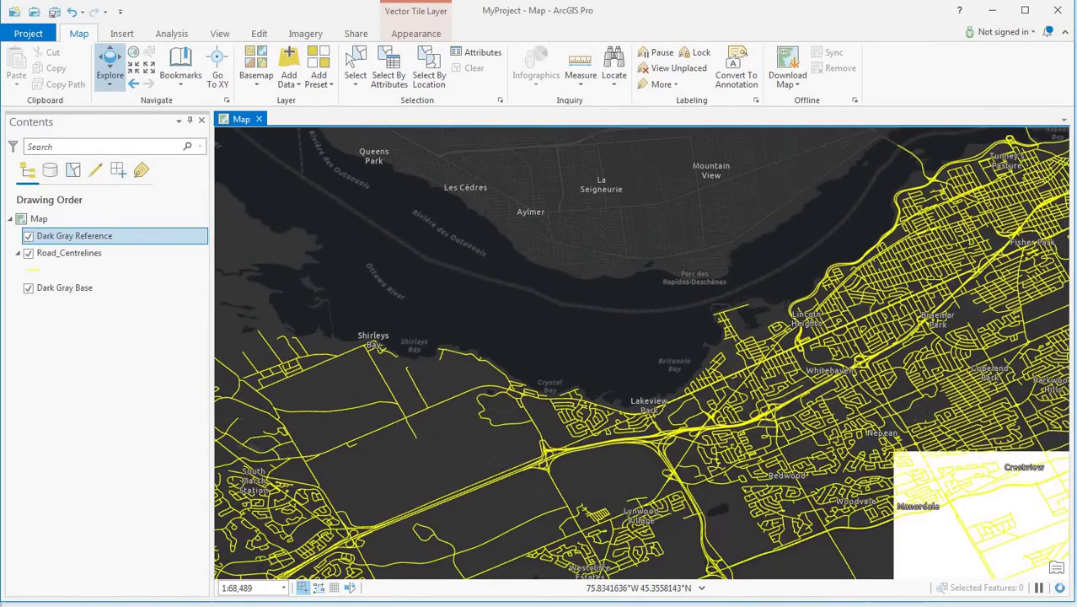
{"action": "key", "text": "Down"}
{"action": "key", "text": "Right"}
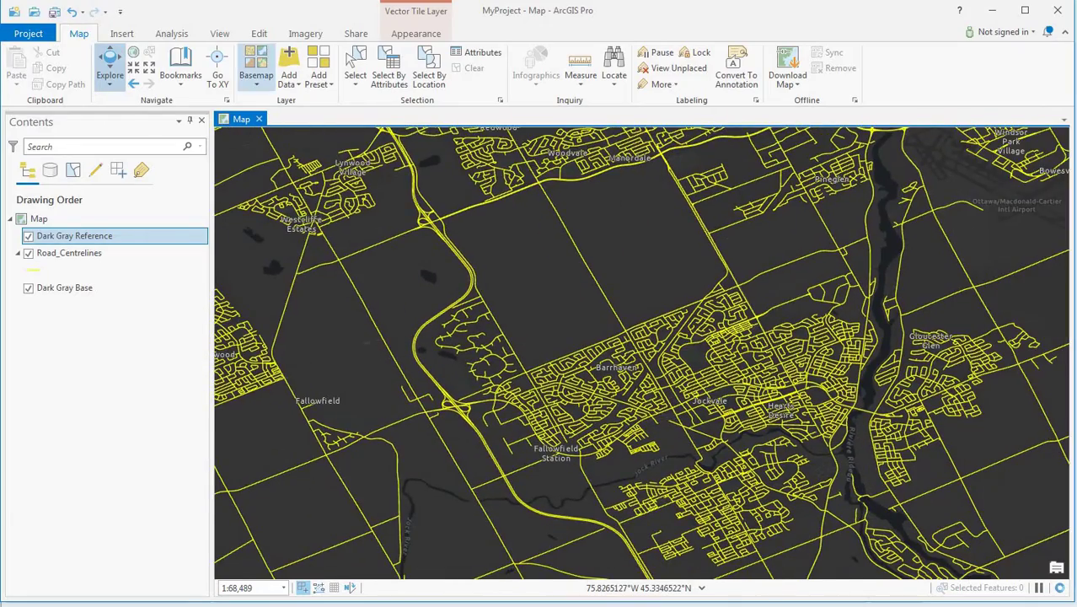
- Switch the basemap to OpenStreetMap and hide the Road_Centrelines layer
{"action": "left_click", "coordinate": [257, 67]}
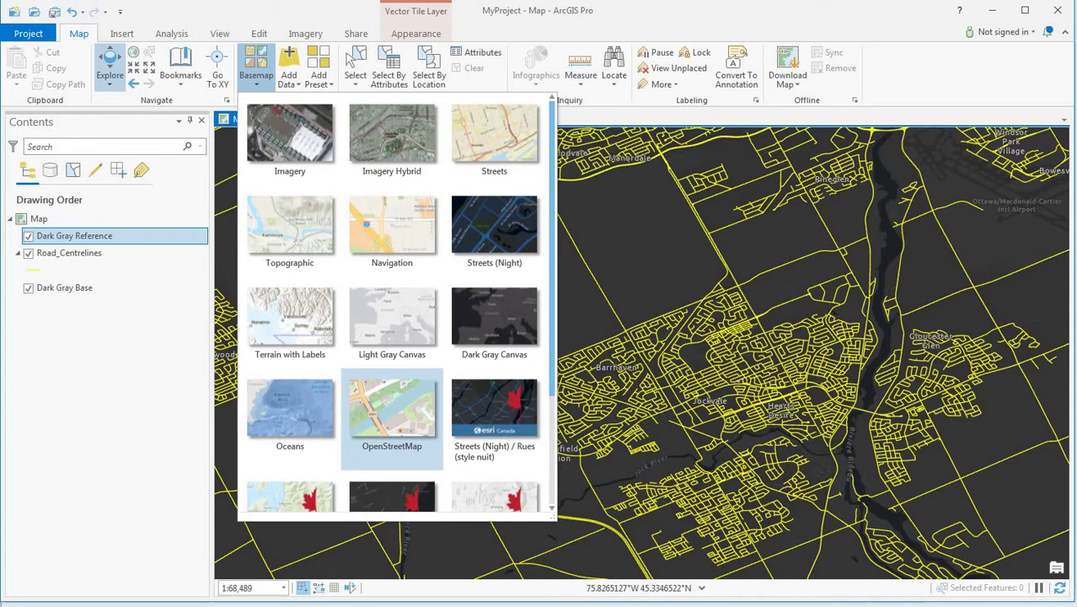
{"action": "left_click", "coordinate": [392, 413]}
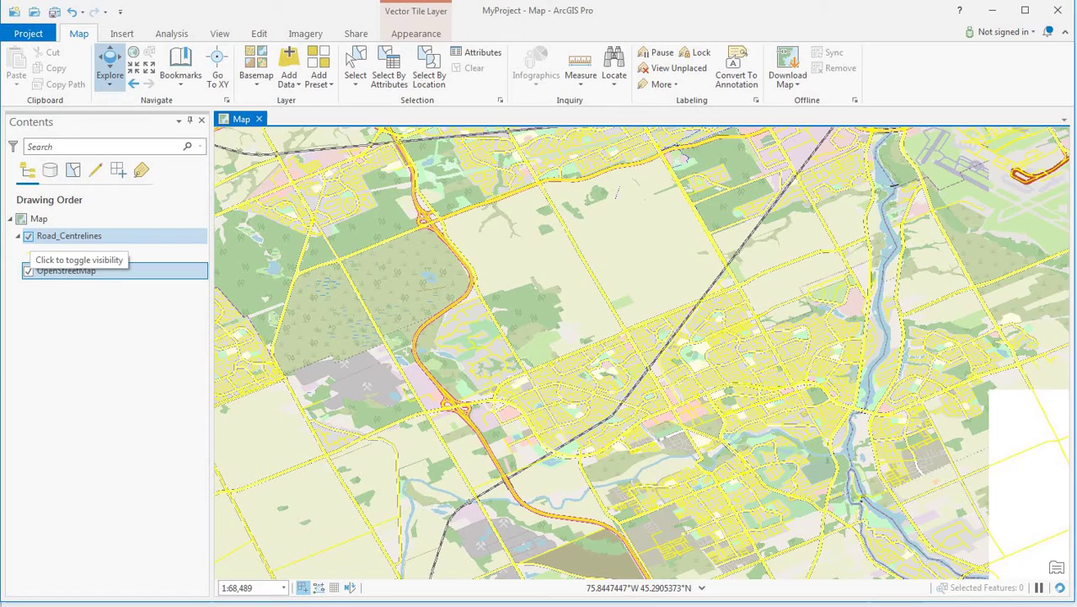
{"action": "left_click", "coordinate": [28, 236]}
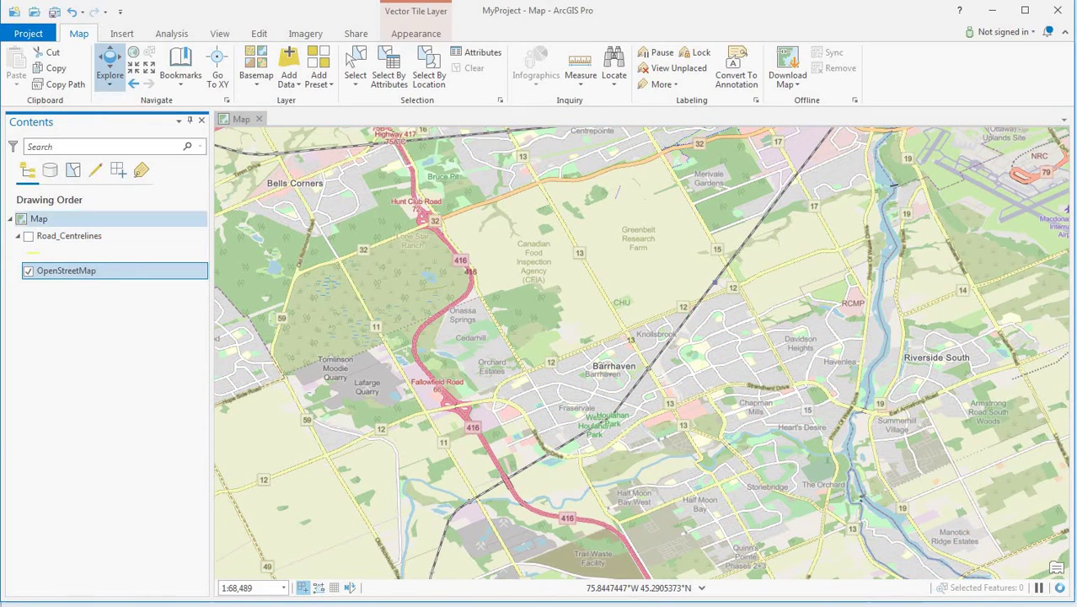
- Zoom in three steps and pan east past Barrhaven to Riverside South
{"action": "left_click", "coordinate": [133, 67]}
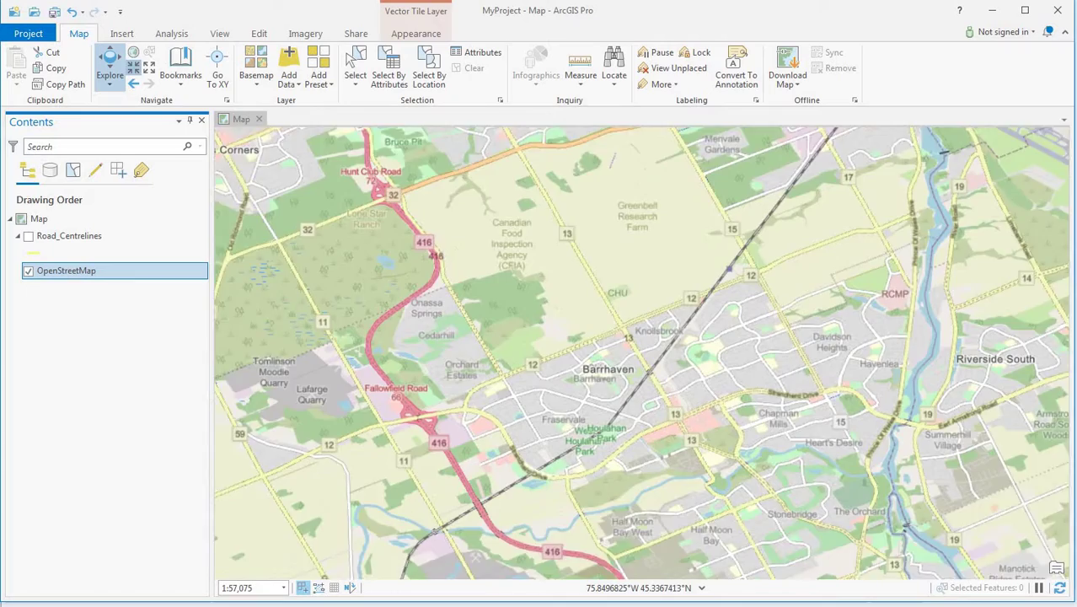
{"action": "left_click", "coordinate": [133, 68]}
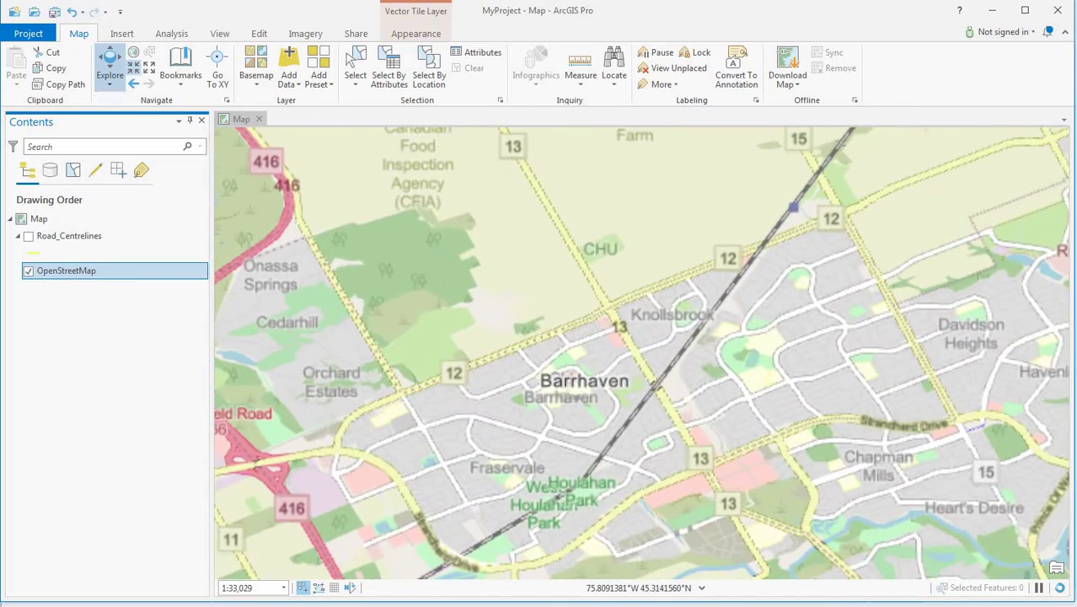
{"action": "left_click", "coordinate": [134, 67]}
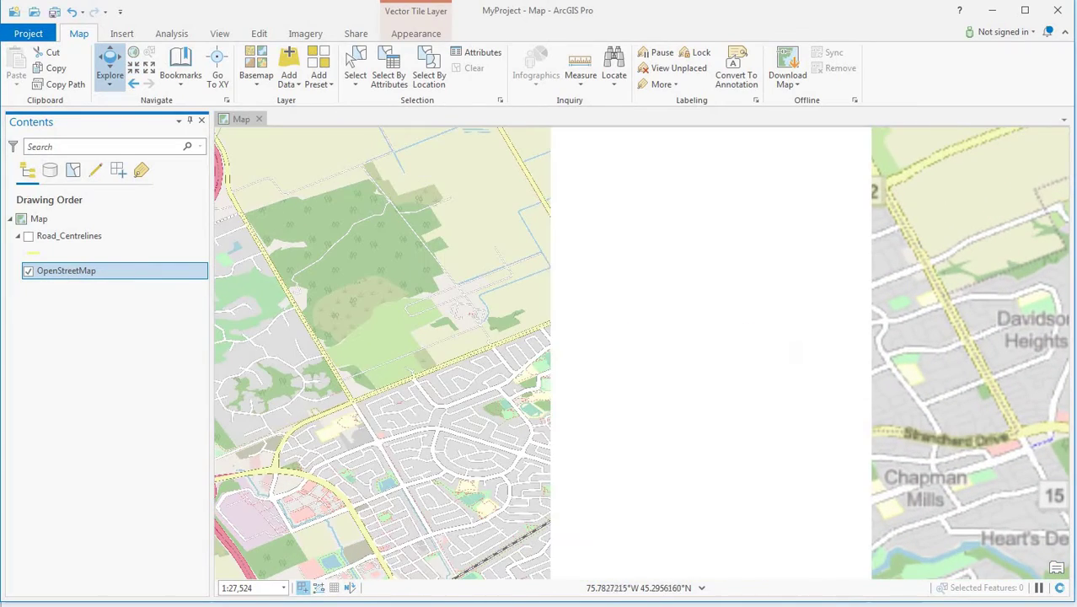
{"action": "left_click_drag", "start_coordinate": [632, 337], "coordinate": [455, 358]}
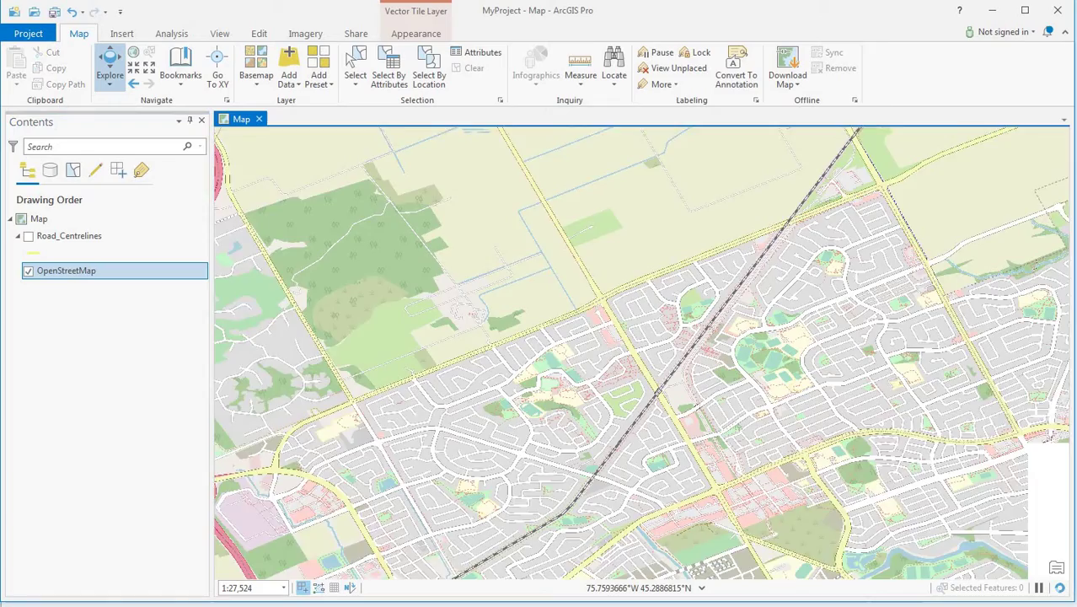
{"action": "key", "text": "Right"}
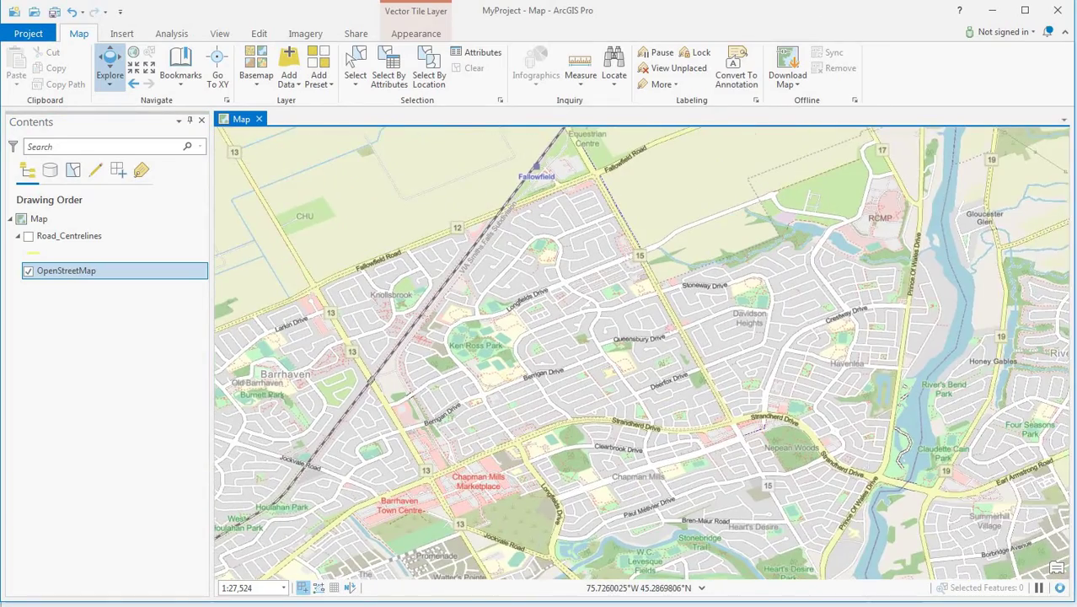
{"action": "key", "text": "Right"}
{"action": "key", "text": "Right"}
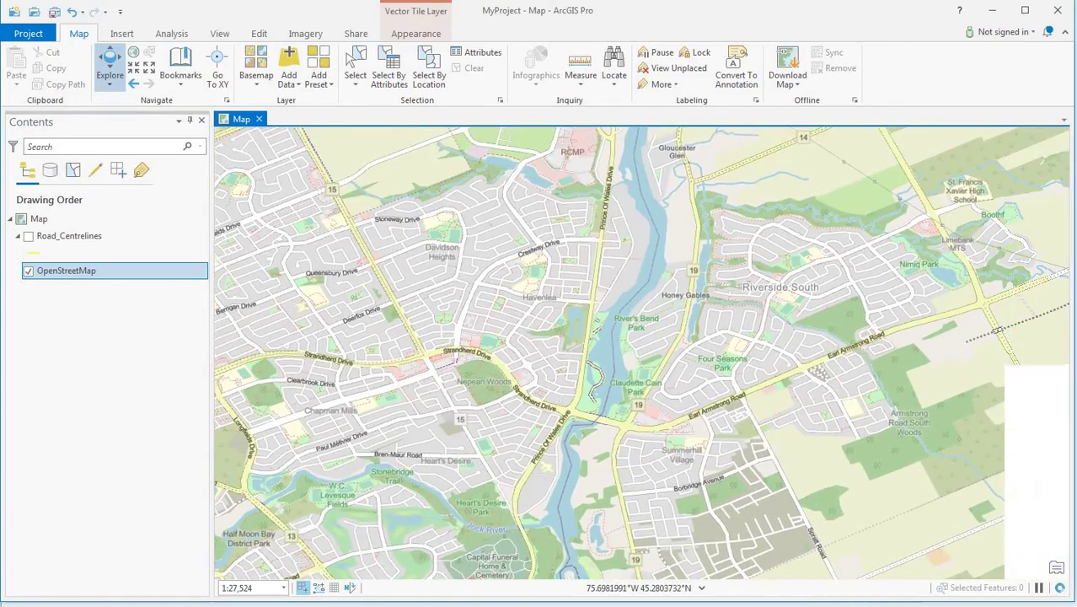
{"action": "key", "text": "Right"}
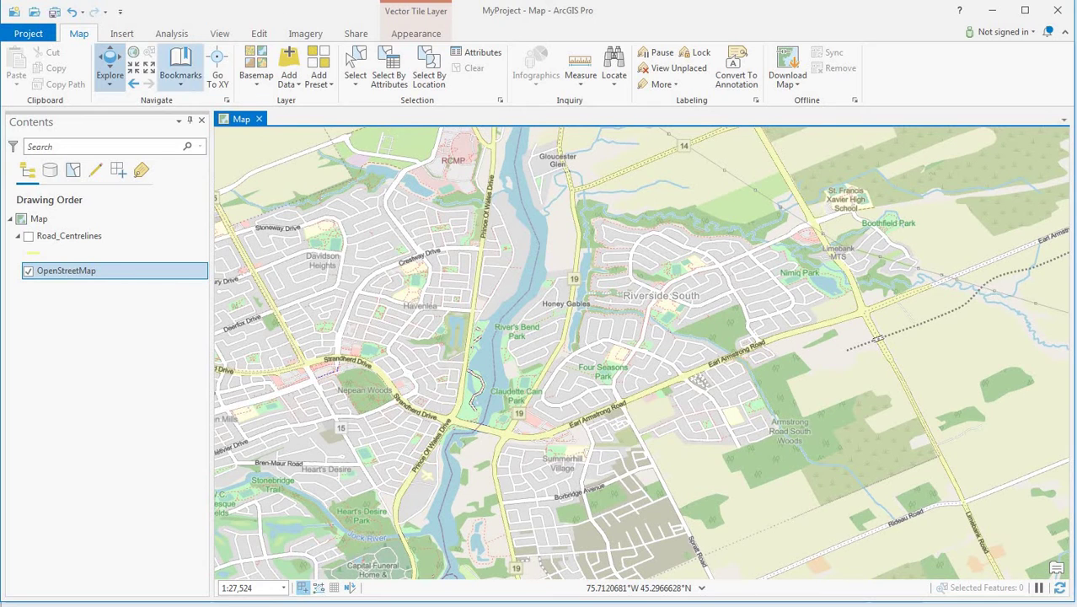
- Scroll through the whole basemap gallery, including the Esri Canada bilingual options, and back up
{"action": "left_click", "coordinate": [256, 72]}
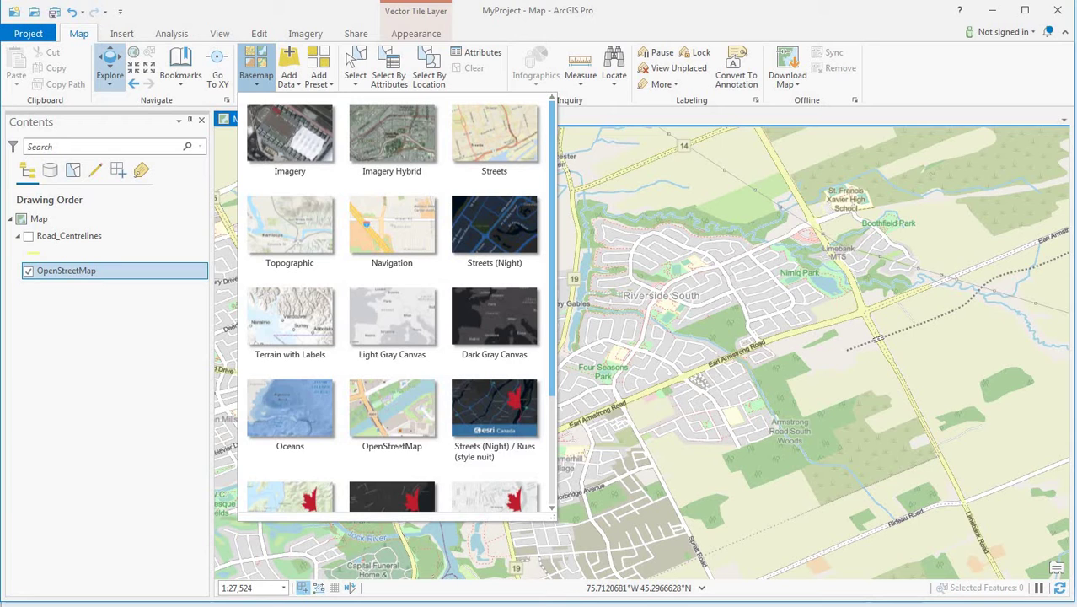
{"action": "scroll", "coordinate": [401, 303], "scroll_direction": "down", "scroll_amount": 1}
{"action": "scroll", "coordinate": [400, 303], "scroll_direction": "down", "scroll_amount": 1}
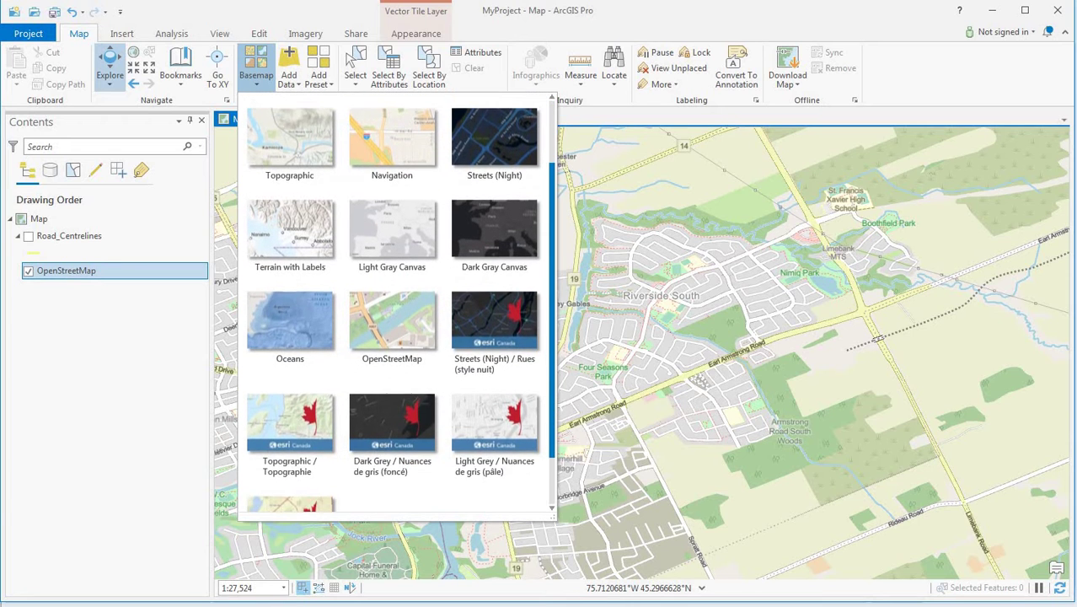
{"action": "scroll", "coordinate": [401, 303], "scroll_direction": "down", "scroll_amount": 1}
{"action": "scroll", "coordinate": [400, 304], "scroll_direction": "down", "scroll_amount": 1}
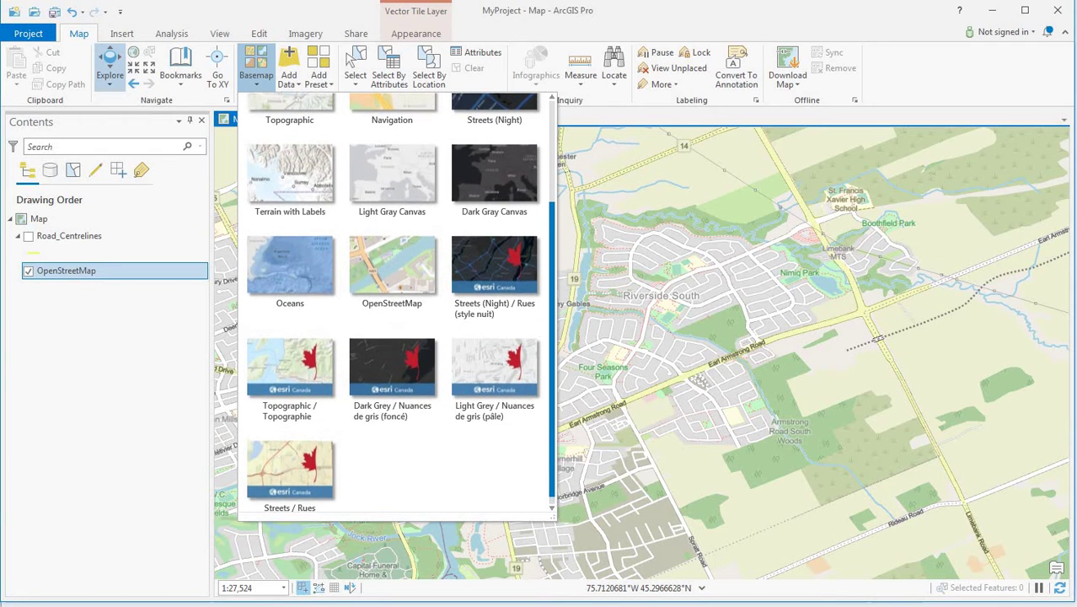
{"action": "scroll", "coordinate": [401, 303], "scroll_direction": "up", "scroll_amount": 1}
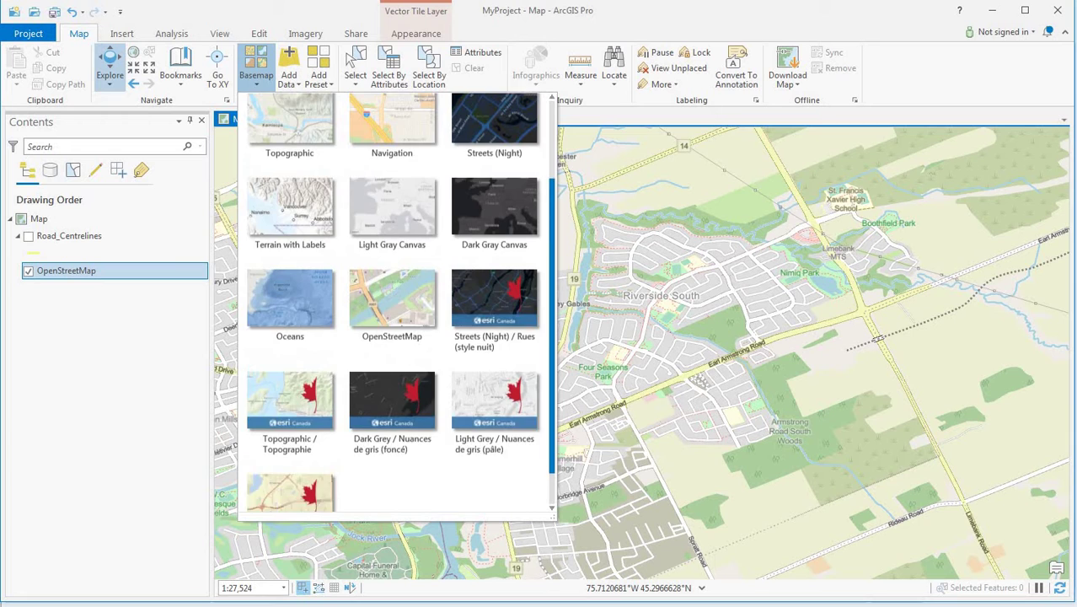
{"action": "scroll", "coordinate": [400, 303], "scroll_direction": "up", "scroll_amount": 3}
{"action": "scroll", "coordinate": [401, 303], "scroll_direction": "up", "scroll_amount": 1}
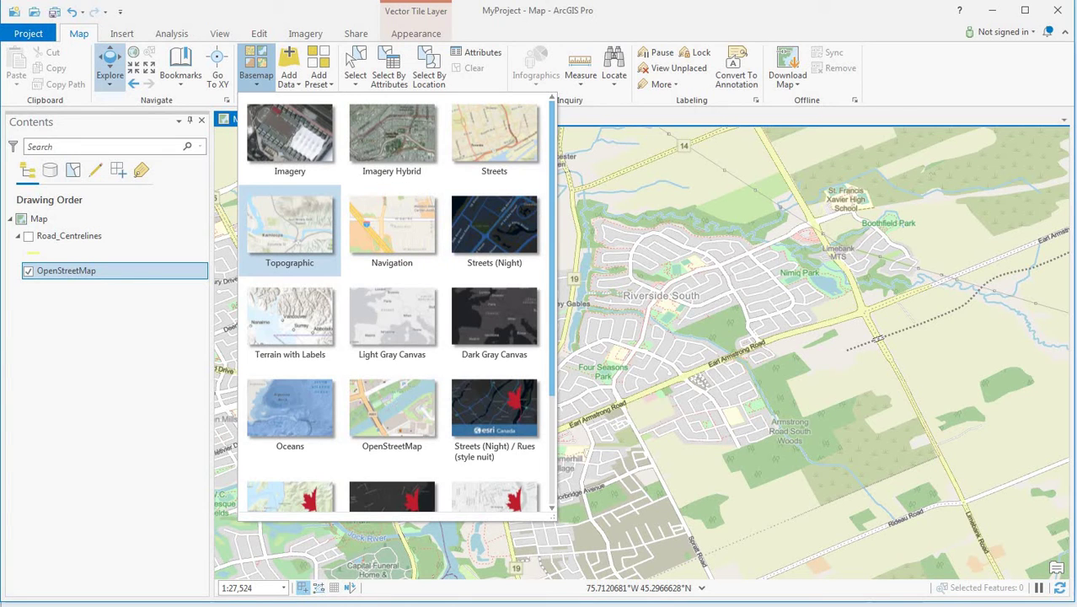
- Switch to the Topographic basemap and pan north to the airport near Windsor Park Village
{"action": "left_click", "coordinate": [289, 227]}
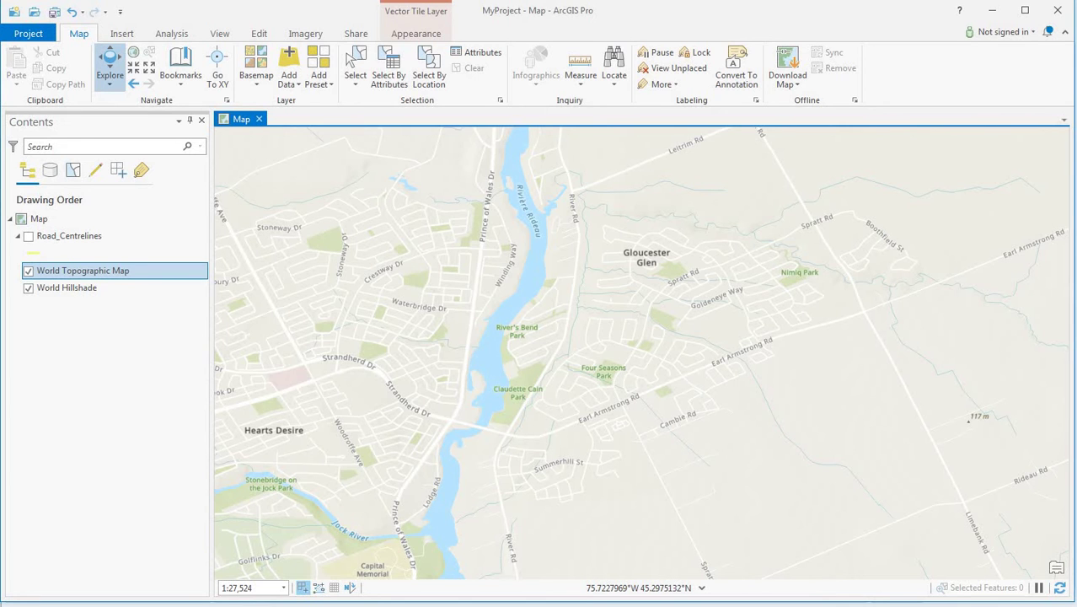
{"action": "key", "text": "Up"}
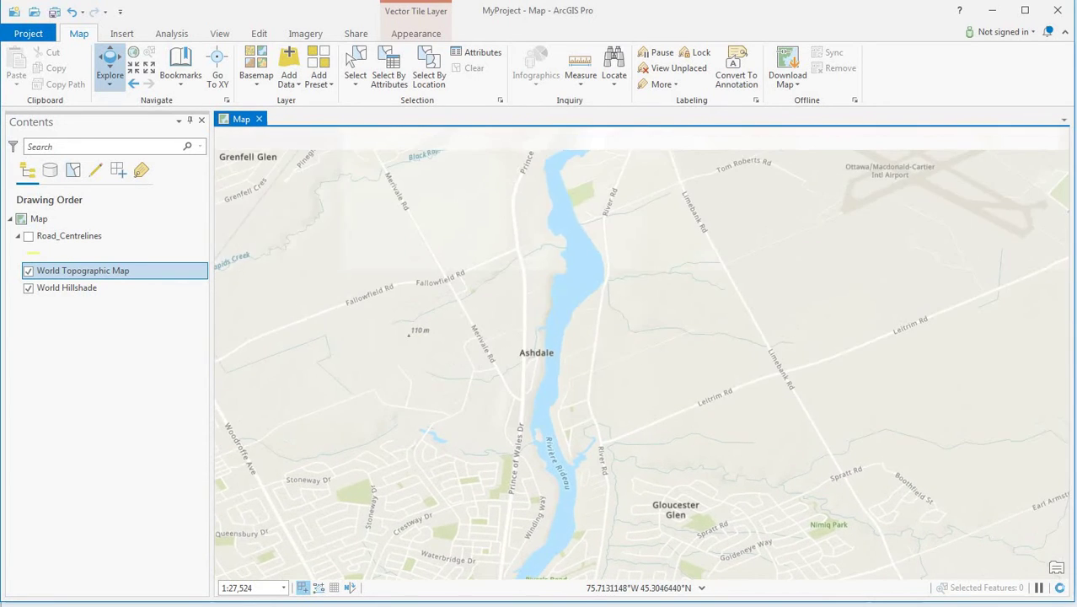
{"action": "key", "text": "Up"}
{"action": "key", "text": "Up"}
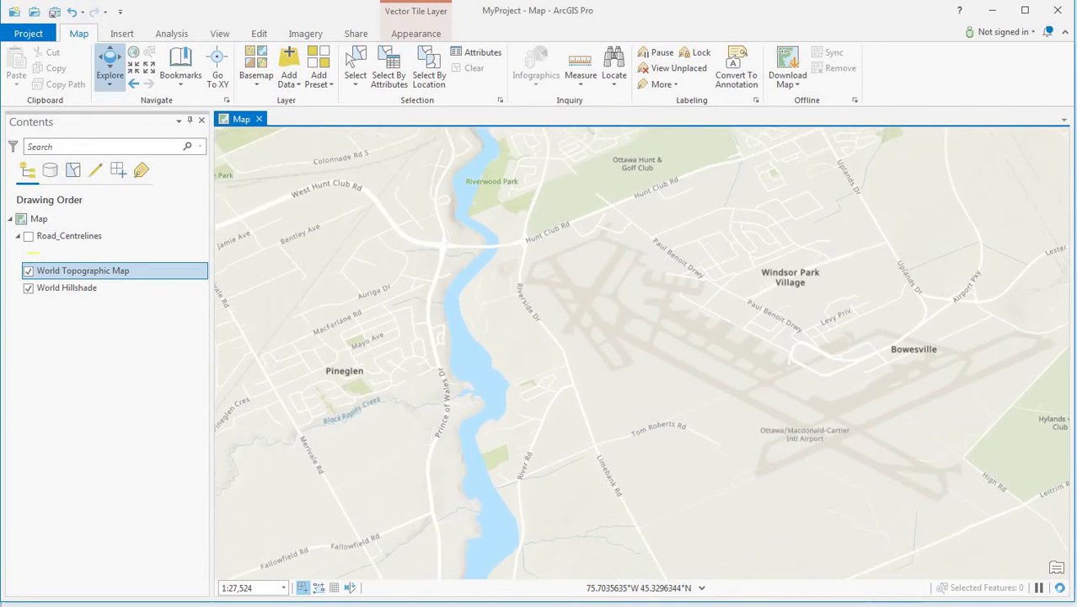
{"action": "key", "text": "Right"}
{"action": "key", "text": "Up"}
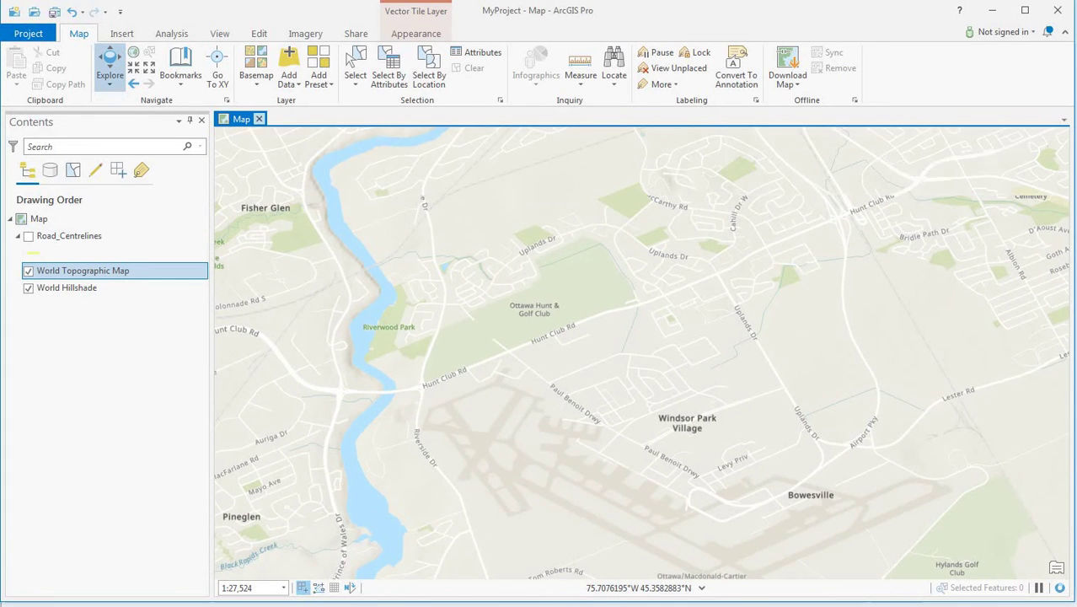
- Apply Imagery Hybrid, then replace it with plain World Imagery without labels
{"action": "left_click", "coordinate": [256, 66]}
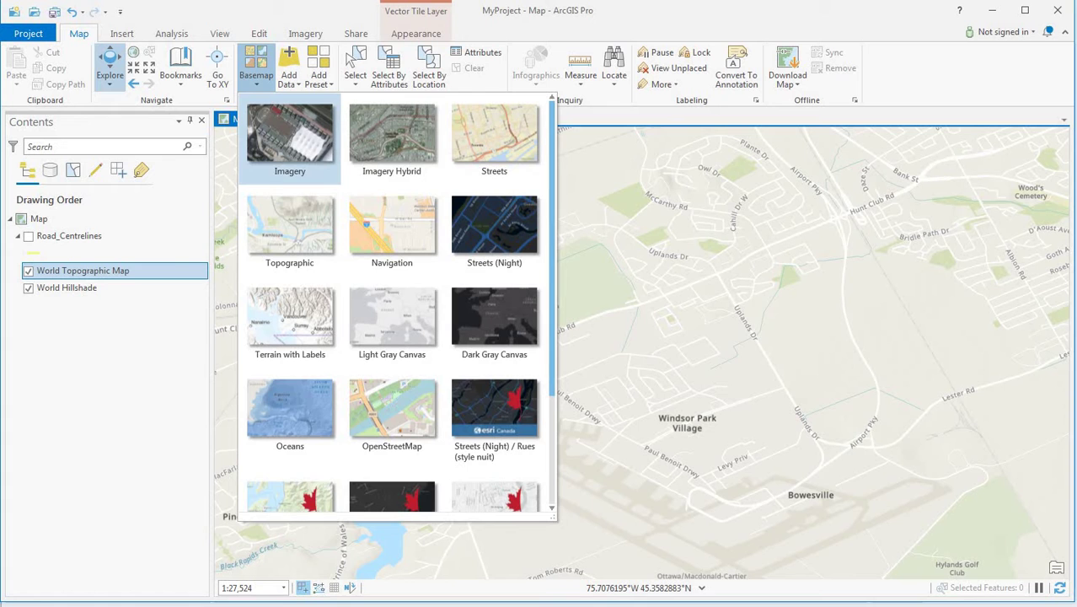
{"action": "left_click", "coordinate": [290, 139]}
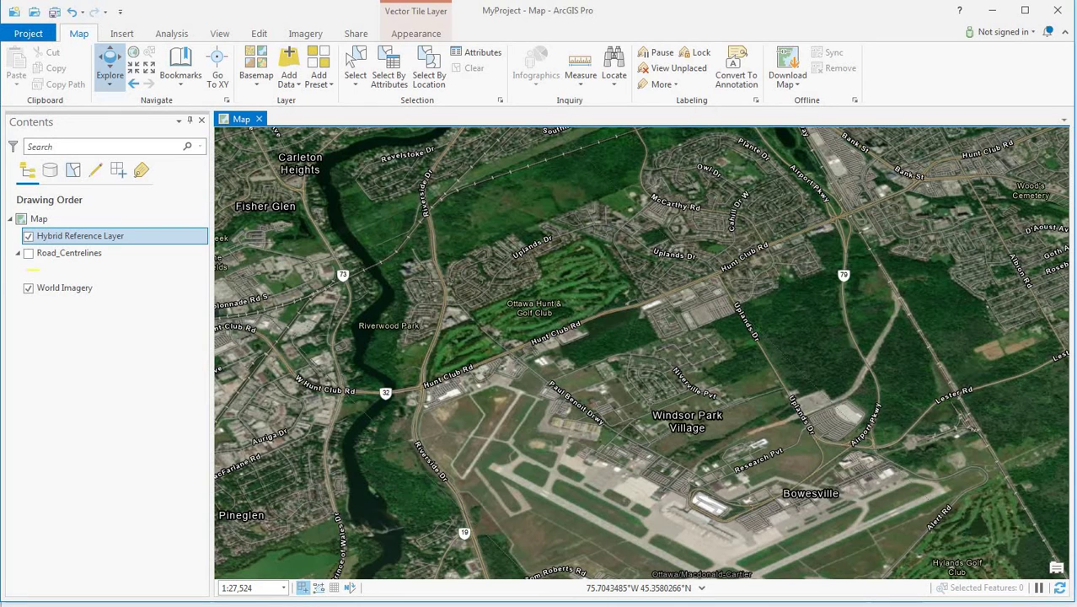
{"action": "left_click", "coordinate": [256, 69]}
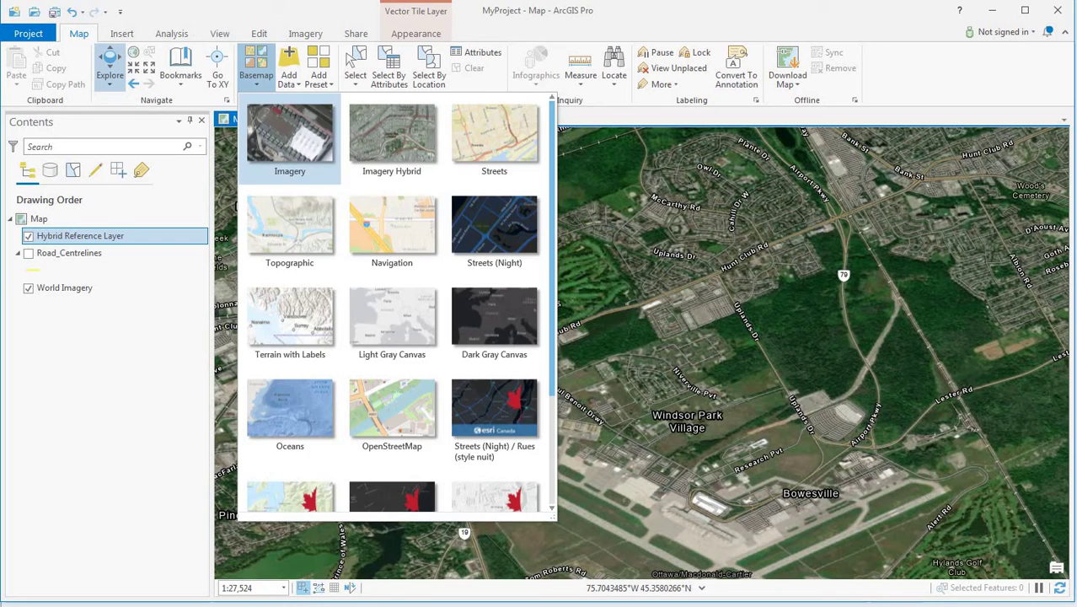
{"action": "left_click", "coordinate": [290, 139]}
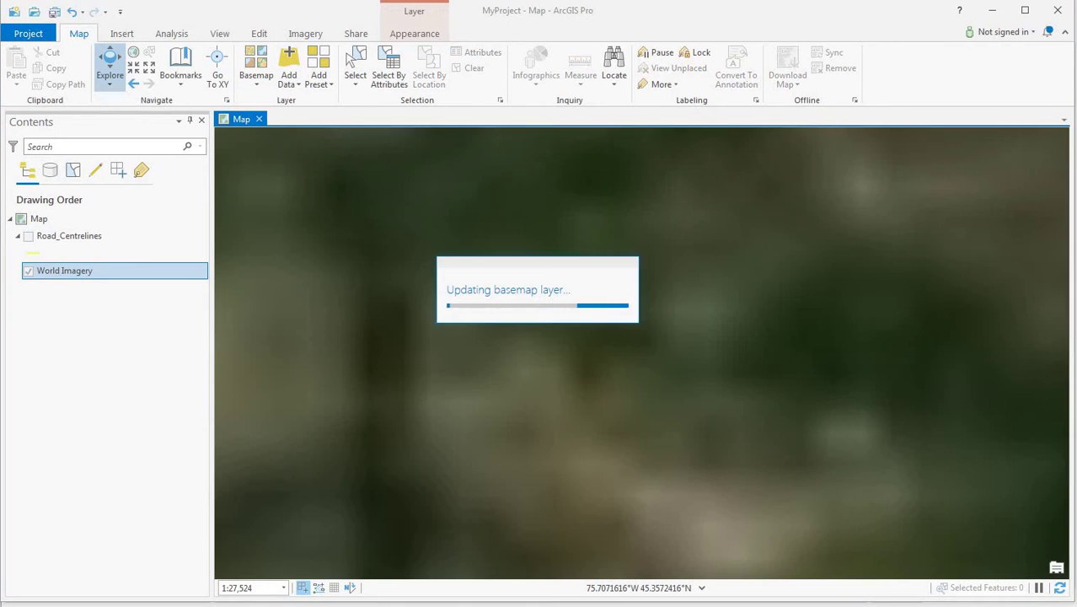